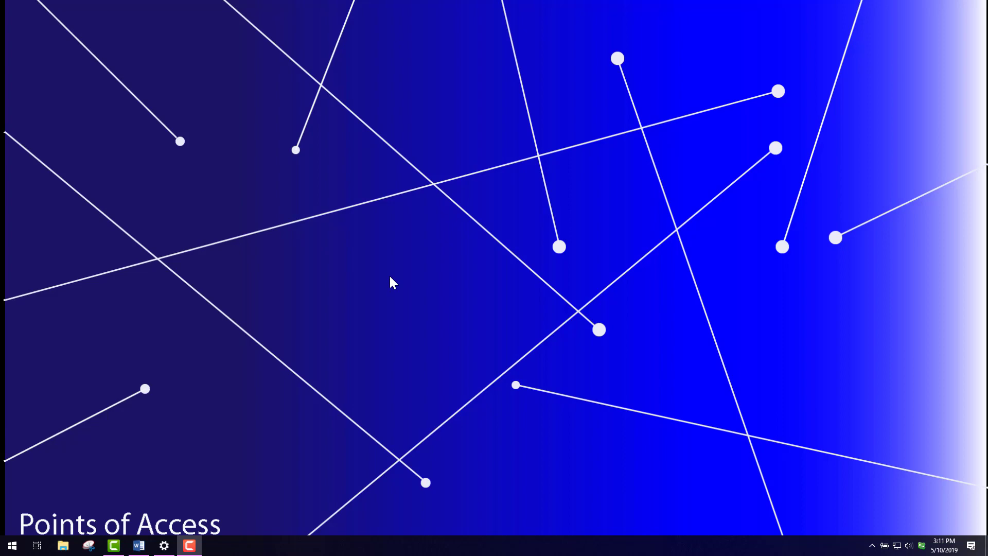
# Open Display settings from the desktop menu, try lower brightness, and return it to full
pyautogui.rightClick(362, 294)
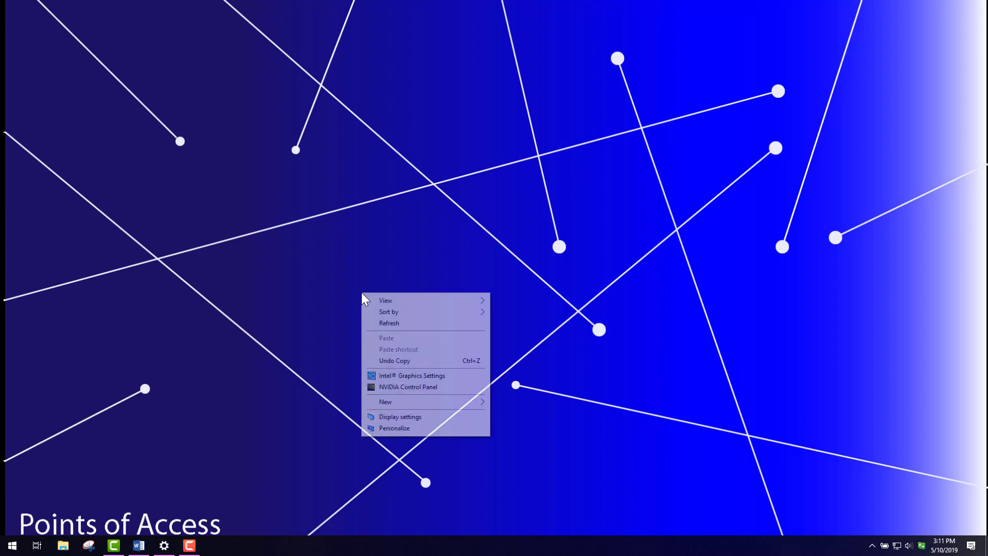
pyautogui.click(387, 417)
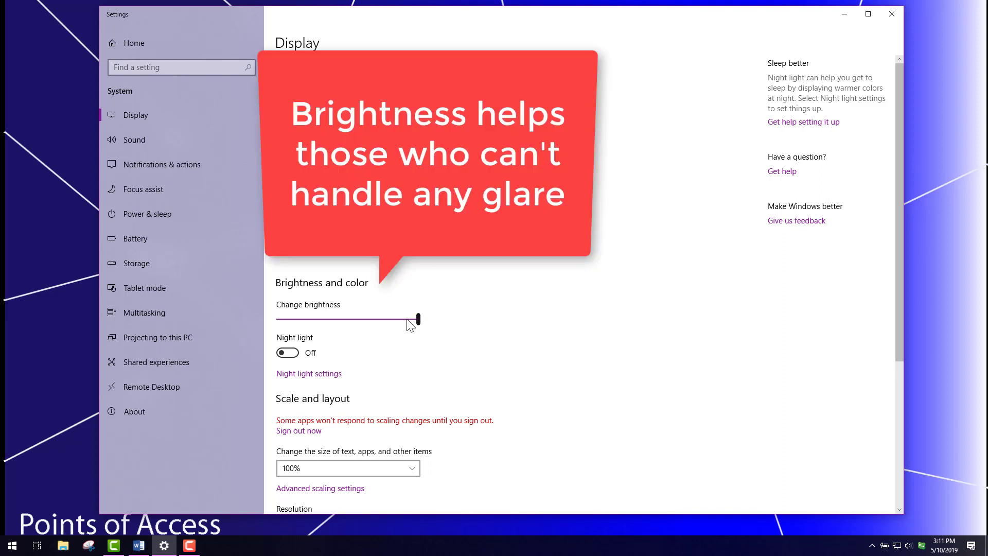
pyautogui.moveTo(418, 319); pyautogui.dragTo(438, 332)
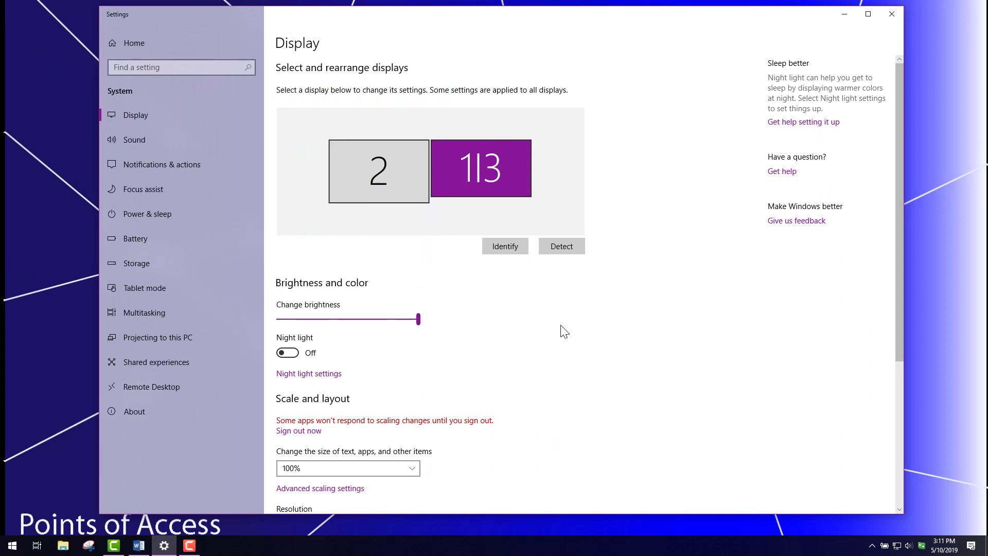
# Open the Resolution list under Scale and layout and scroll down to 800 × 600
pyautogui.scroll(-3, 561, 331)
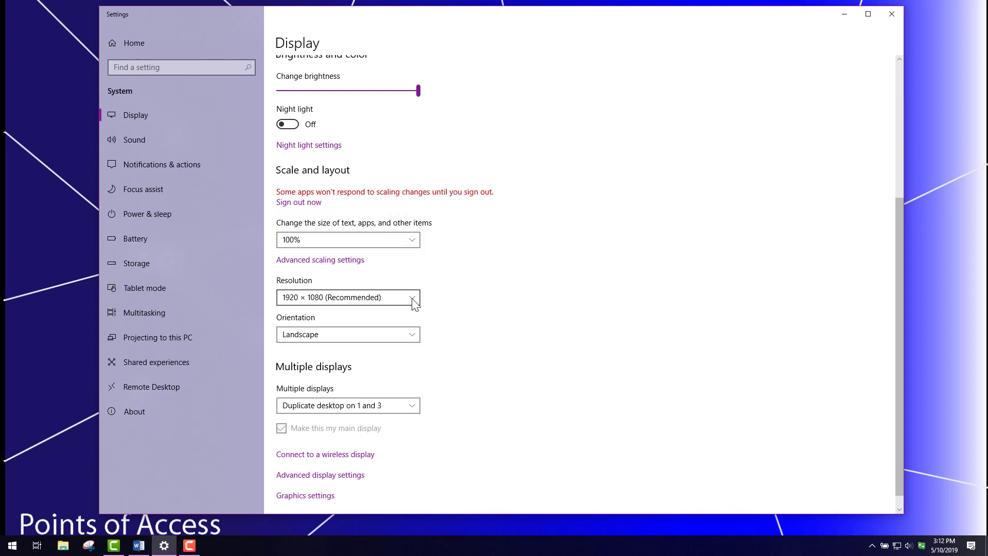
pyautogui.click(412, 299)
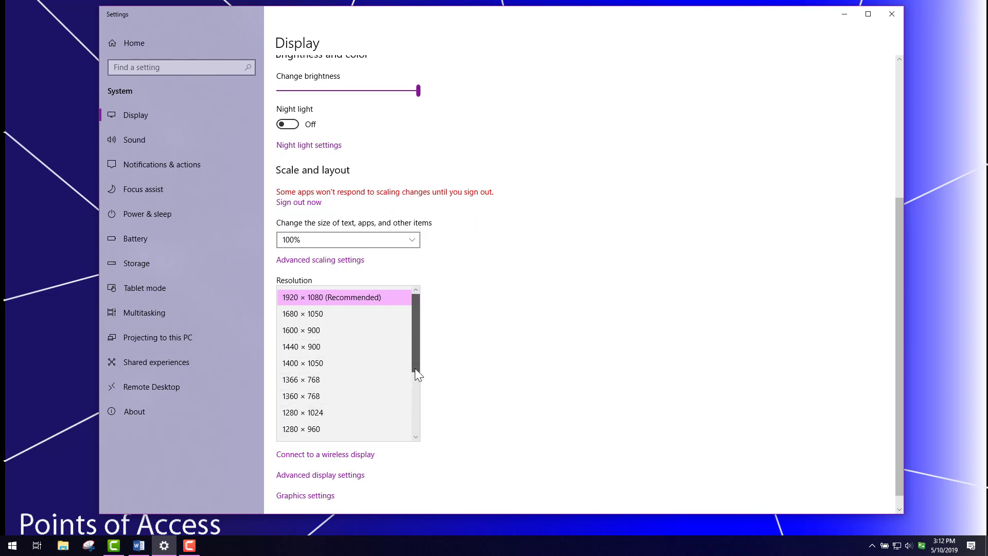
pyautogui.moveTo(414, 368); pyautogui.dragTo(422, 449)
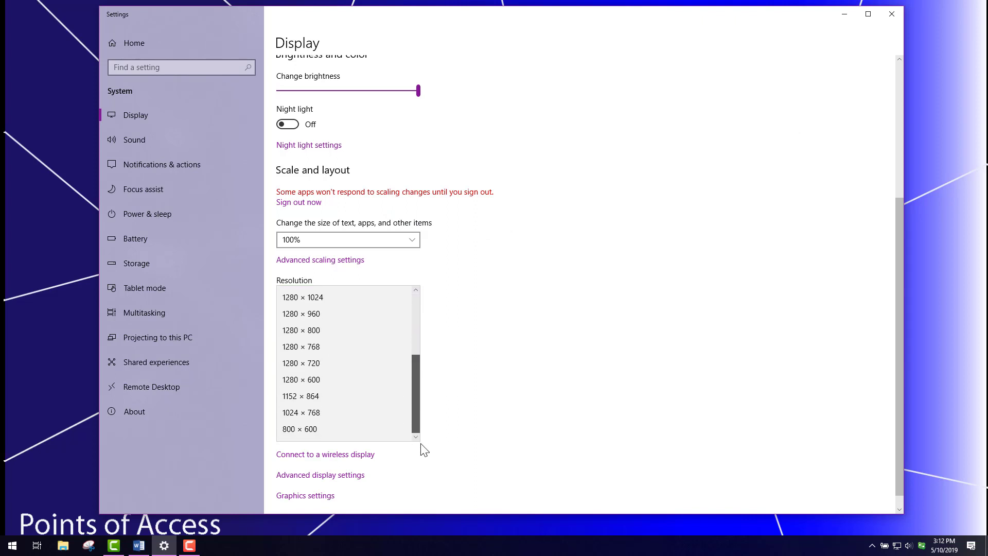
# Switch the display resolution to 800 × 600 and keep the change
pyautogui.click(313, 429)
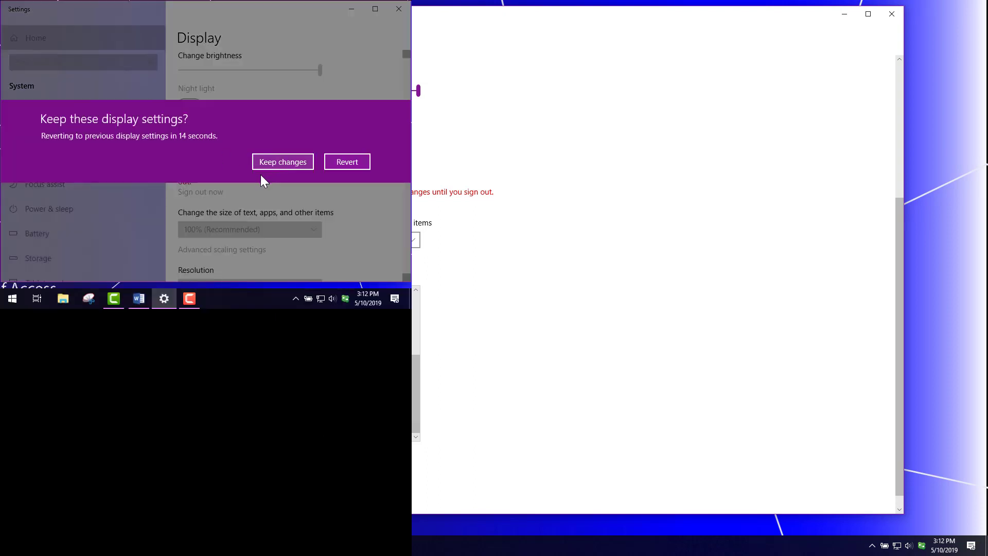
pyautogui.click(287, 161)
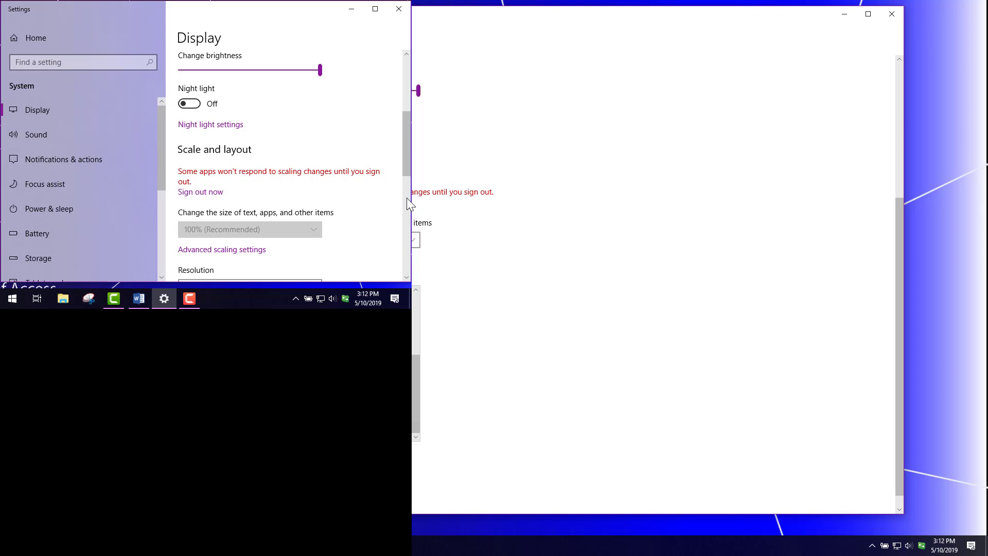
pyautogui.click(352, 8)
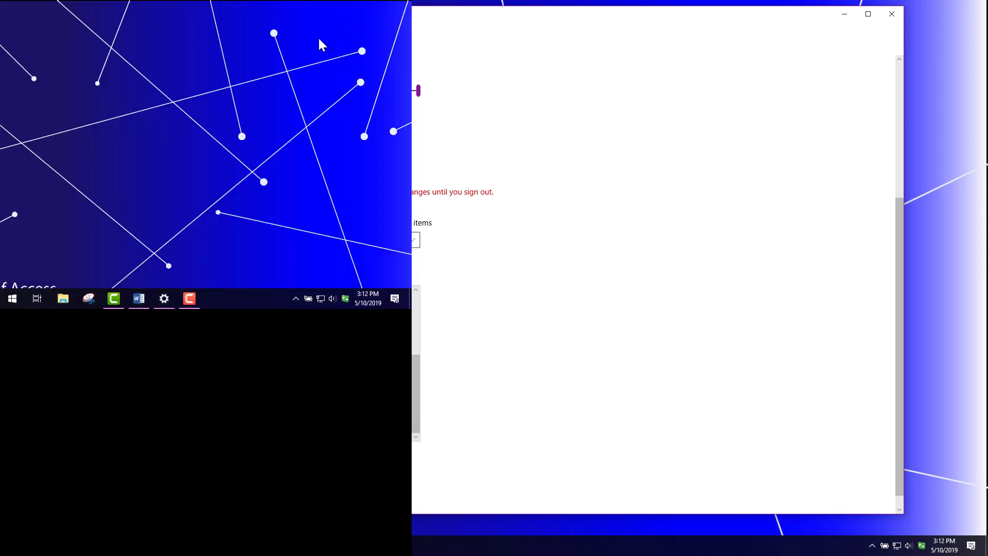
# Restore and keep 1920 × 1080 (Recommended) in Display settings, then enlarge the Settings window
pyautogui.rightClick(242, 87)
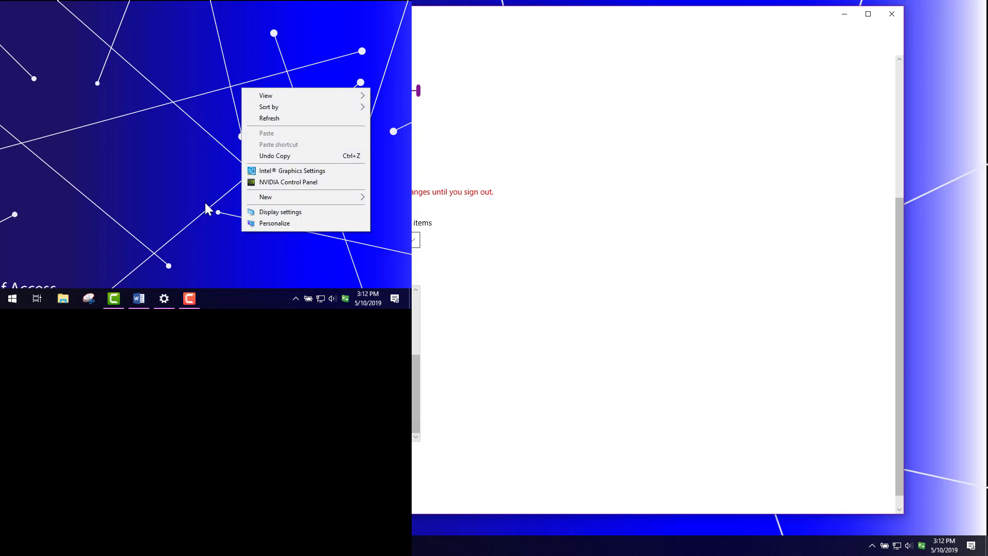
pyautogui.click(278, 210)
pyautogui.scroll(-8, 215, 175)
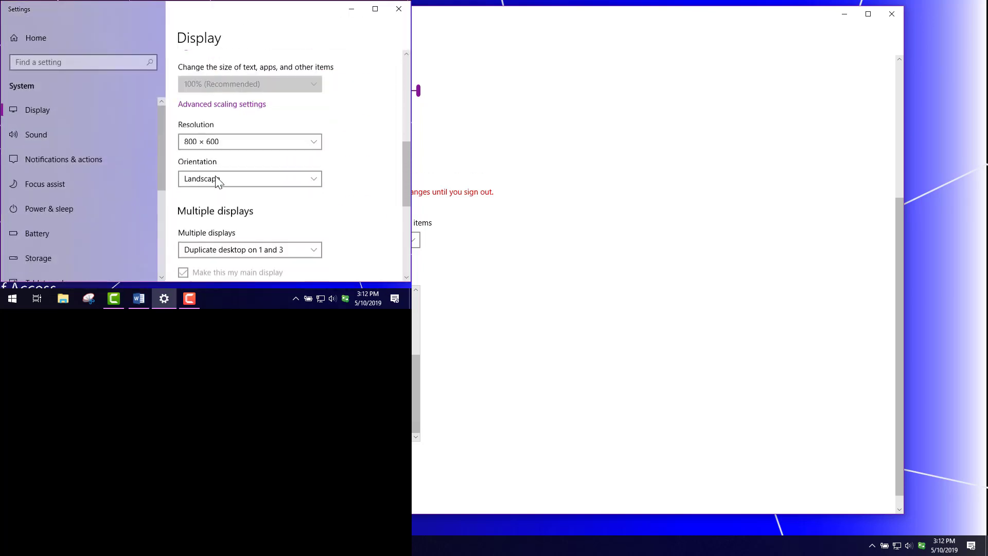
pyautogui.scroll(-3, 217, 178)
pyautogui.scroll(5, 217, 177)
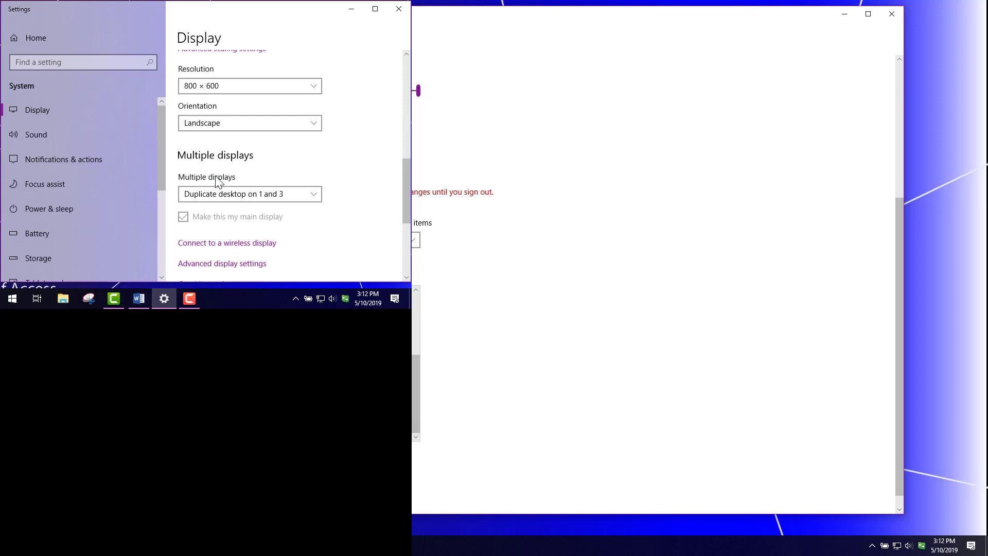
pyautogui.click(227, 140)
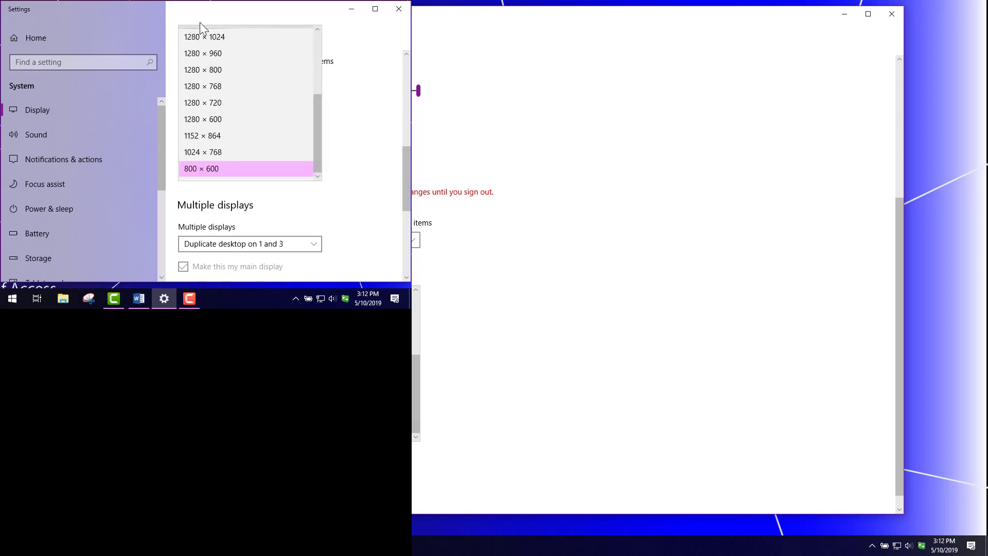
pyautogui.scroll(3, 205, 51)
pyautogui.moveTo(317, 94); pyautogui.dragTo(311, 40)
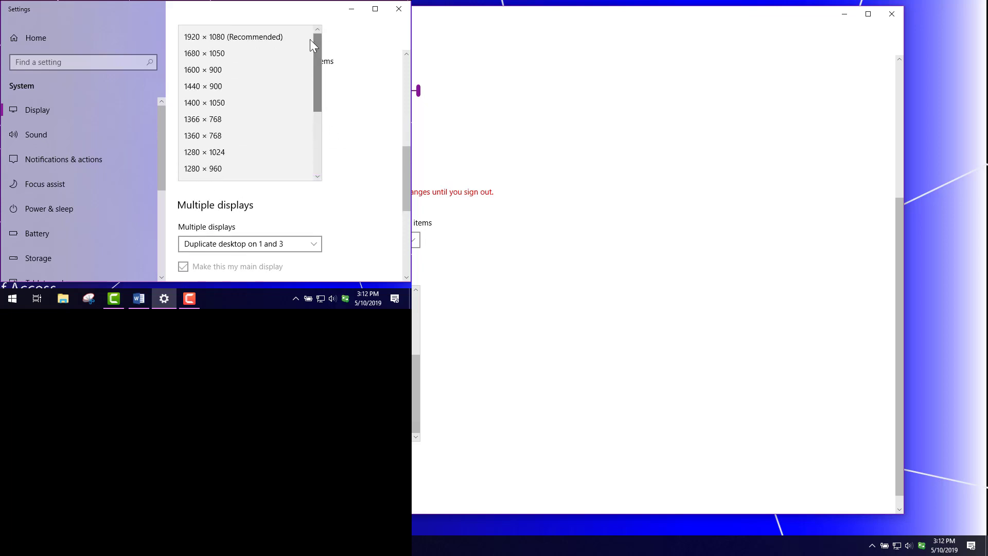
pyautogui.click(201, 38)
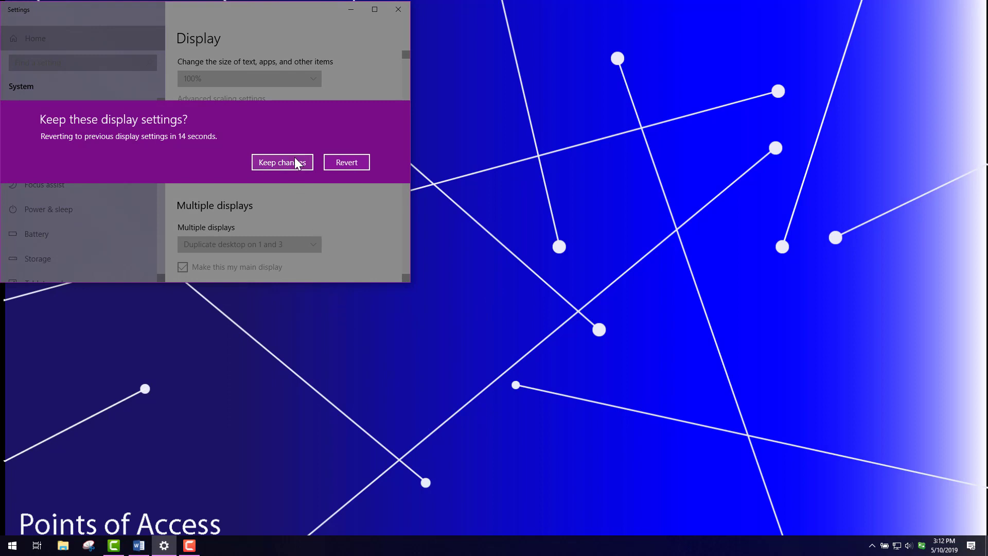
pyautogui.click(300, 161)
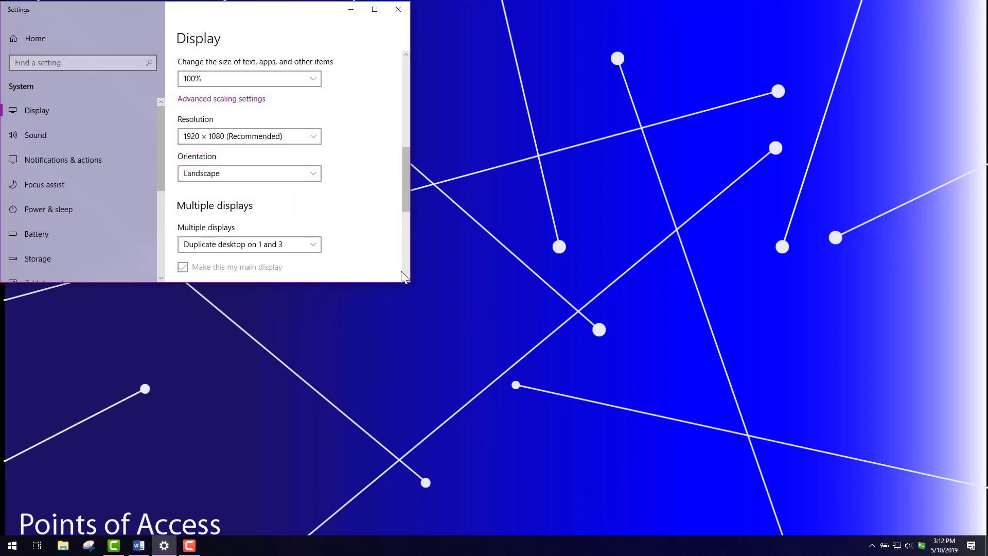
pyautogui.moveTo(410, 283); pyautogui.dragTo(642, 452)
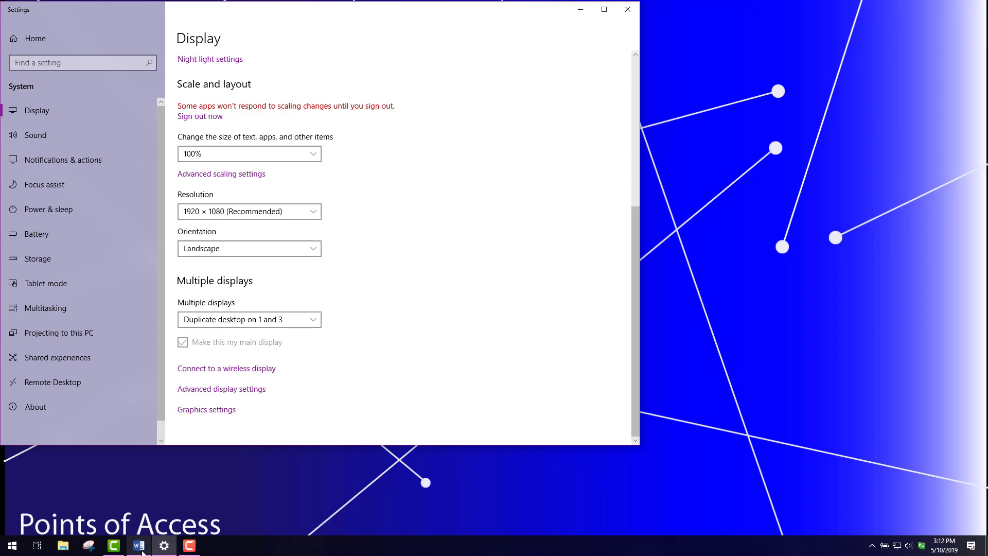
# Bring the Readings 5 6 2019 Word document to the front from the taskbar
pyautogui.moveTo(139, 548)
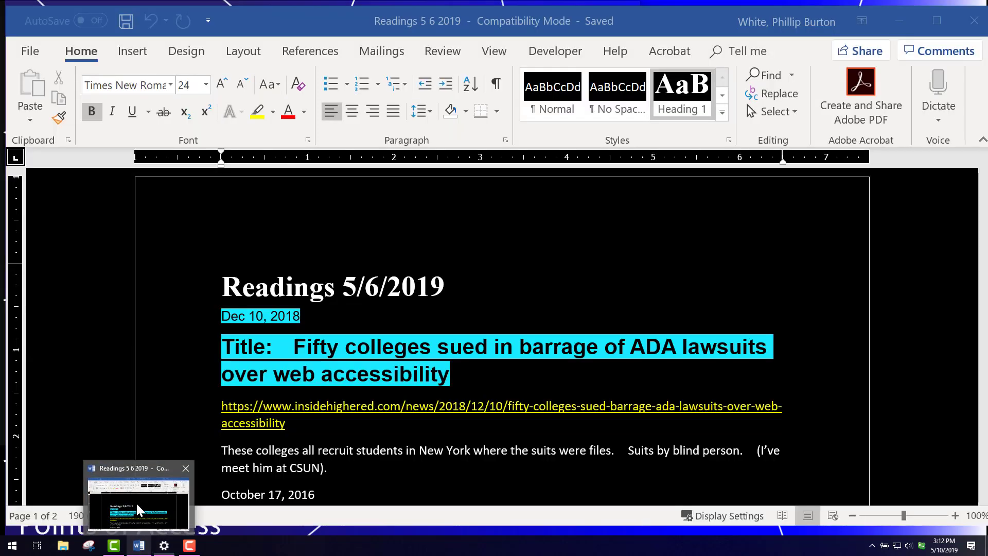
pyautogui.click(136, 501)
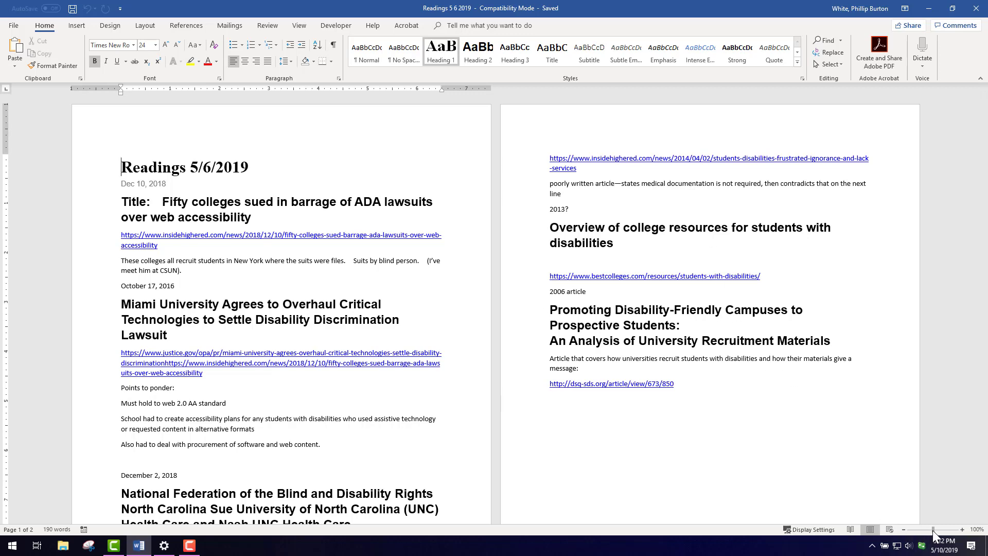
pyautogui.moveTo(932, 530)
pyautogui.mouseDown()
pyautogui.moveTo(946, 529)
pyautogui.moveTo(934, 528)
pyautogui.mouseUp()
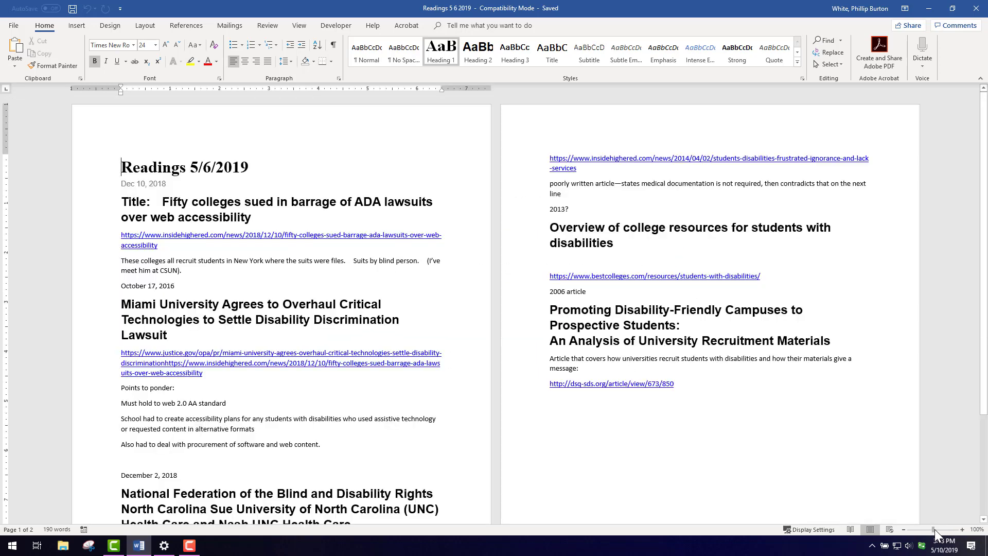
# With Word minimized, set display scaling to 175%, then bring the Word document back
pyautogui.click(929, 9)
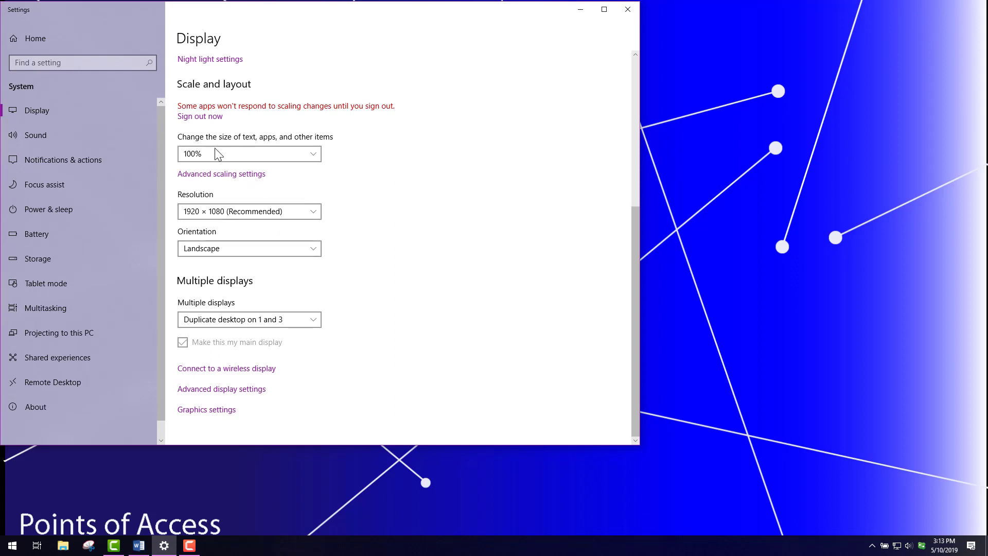
pyautogui.click(315, 156)
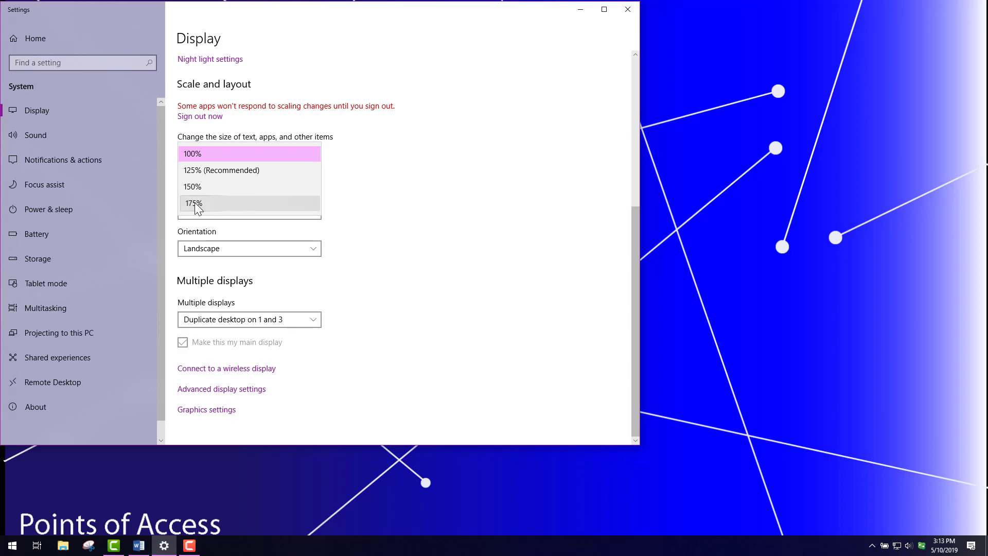
pyautogui.click(195, 204)
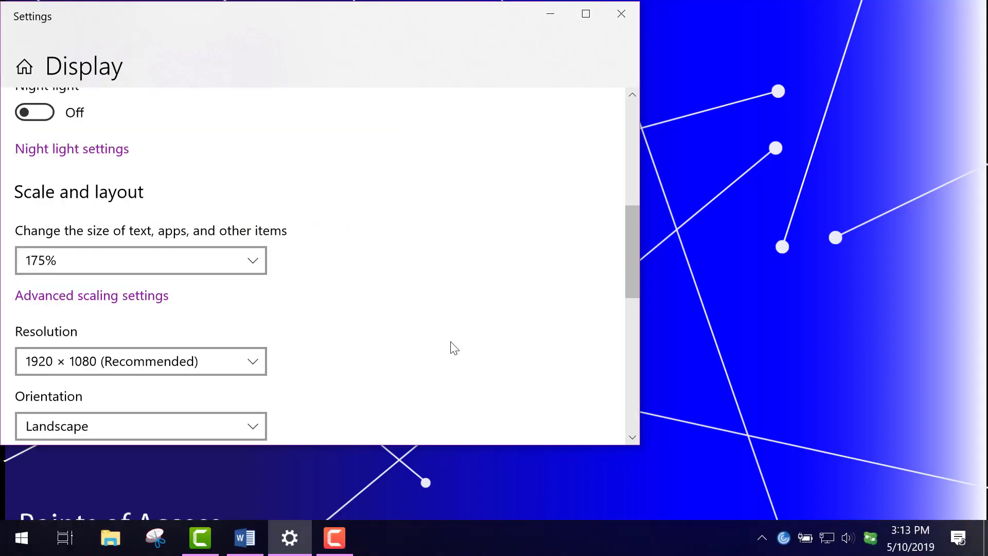
pyautogui.scroll(-2, 411, 276)
pyautogui.scroll(-6, 410, 281)
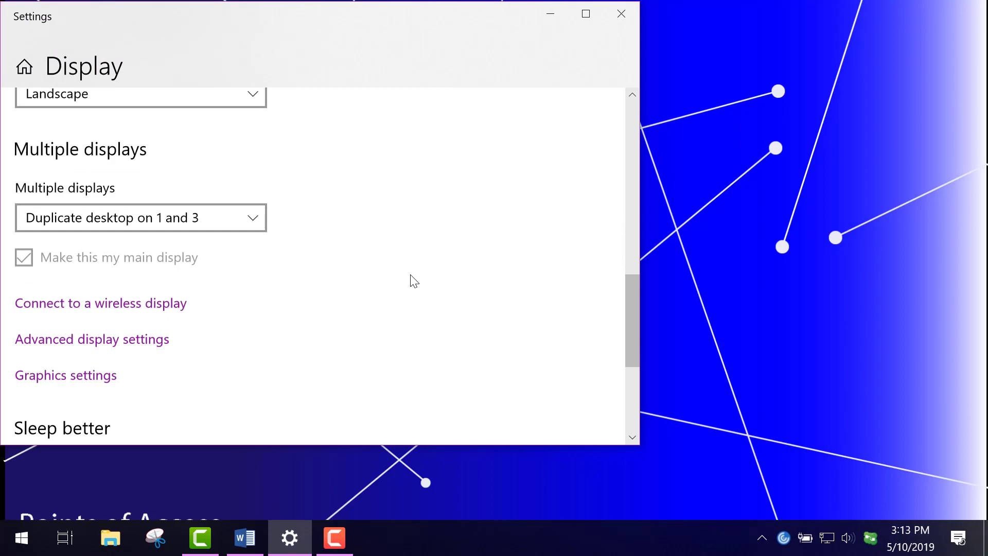
pyautogui.scroll(4, 412, 280)
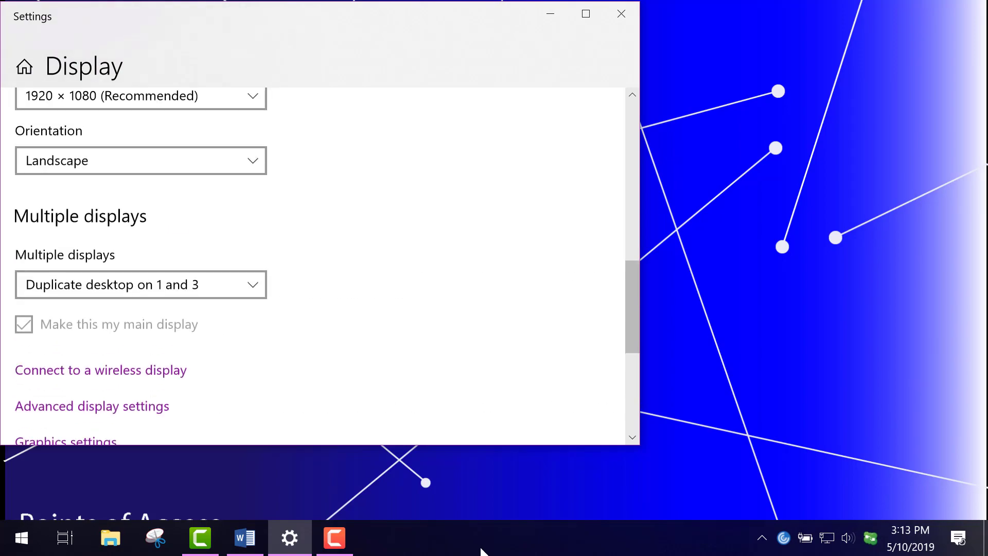
pyautogui.click(245, 538)
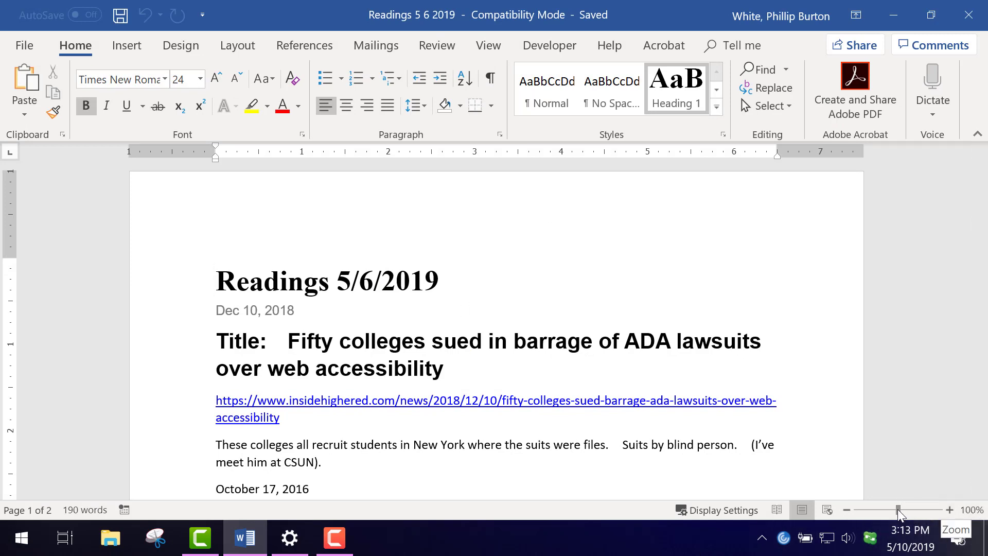
# Drag Word's zoom slider to enlarge the Readings document page
pyautogui.moveTo(897, 508)
pyautogui.mouseDown()
pyautogui.moveTo(926, 509)
pyautogui.moveTo(900, 511)
pyautogui.mouseUp()
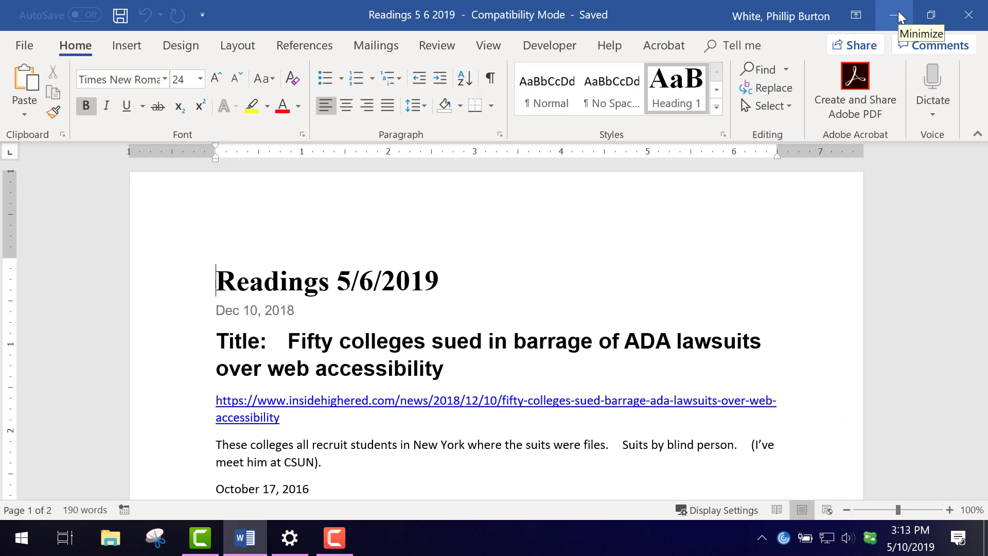
# Open Control Panel's Ease of Access Center from Start and scroll to Explore all settings
pyautogui.click(899, 17)
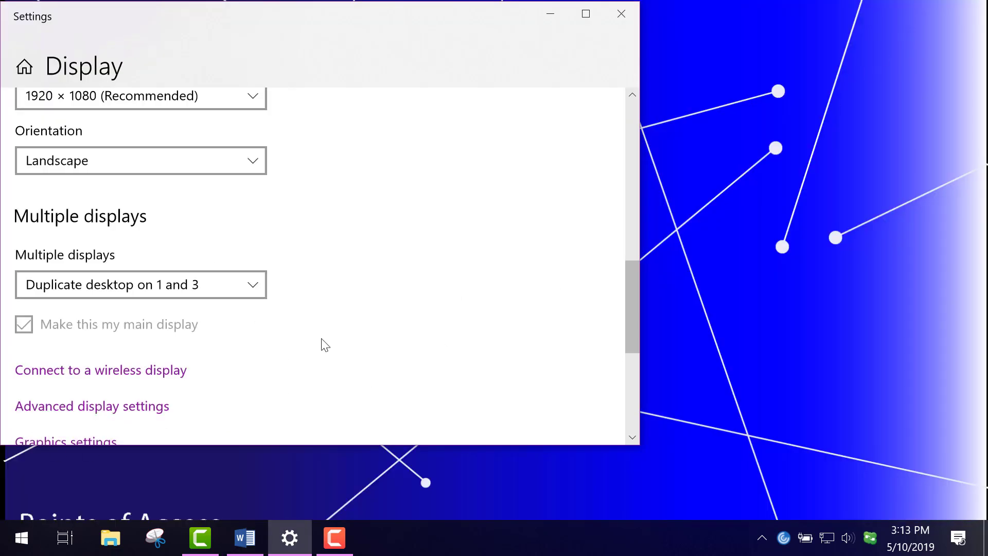
pyautogui.moveTo(226, 10); pyautogui.dragTo(373, 38)
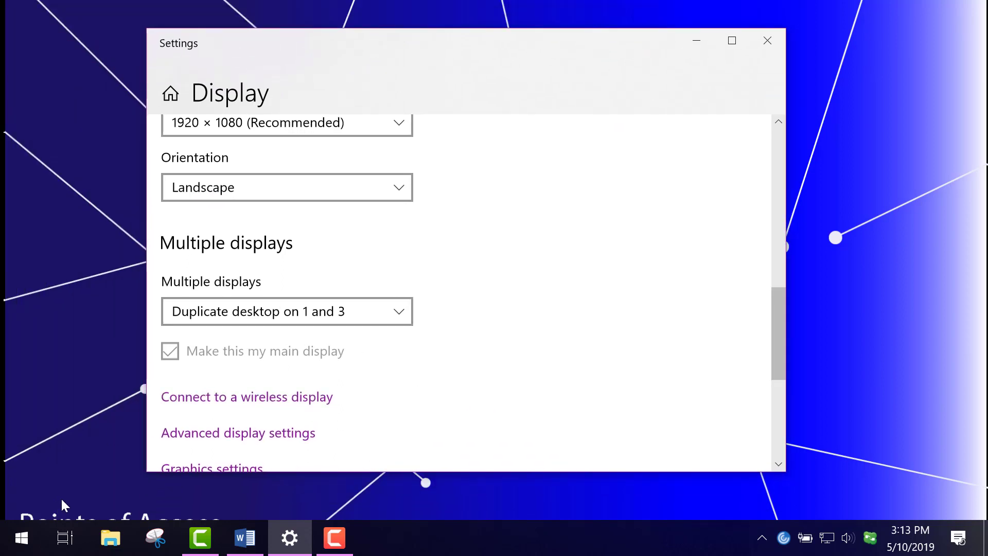
pyautogui.click(21, 541)
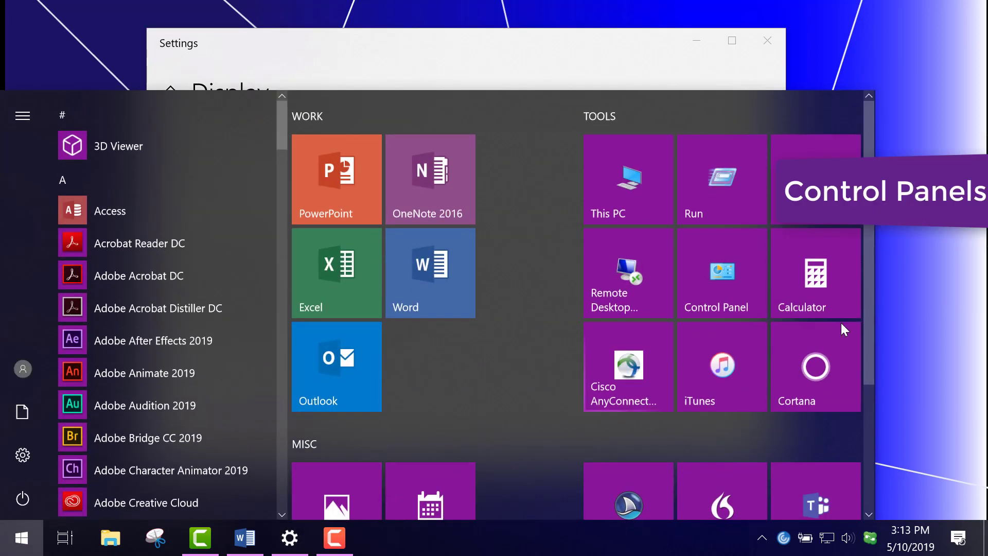
pyautogui.click(723, 267)
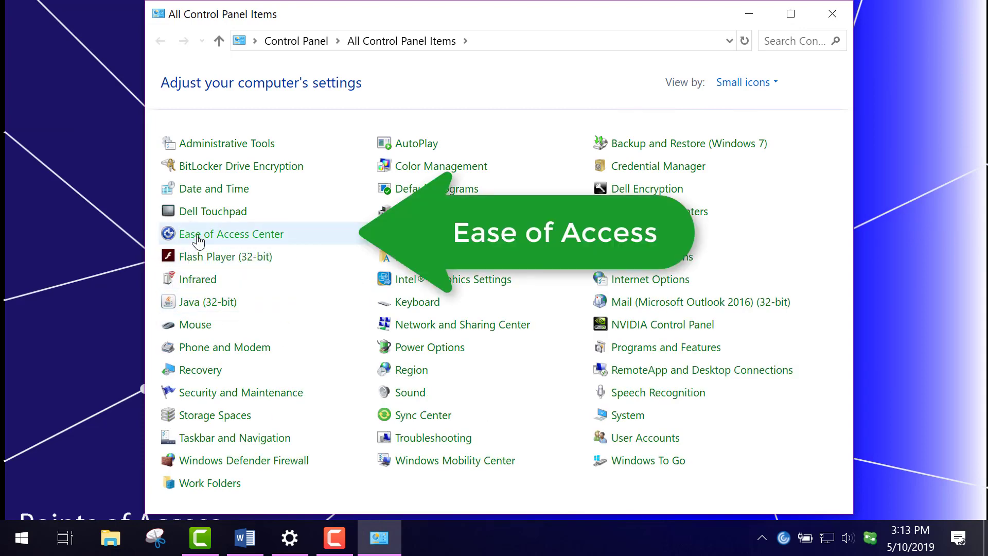
pyautogui.click(199, 237)
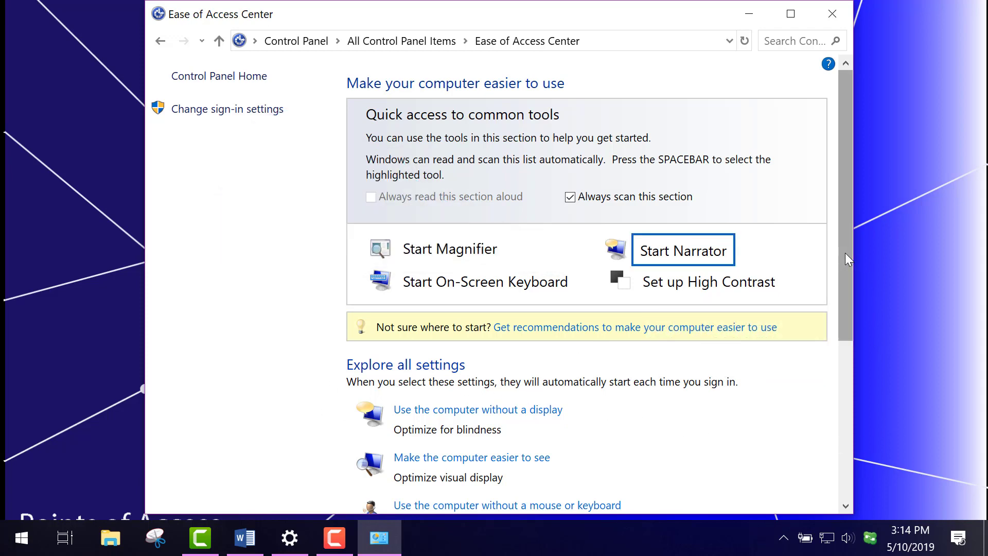
pyautogui.moveTo(845, 252); pyautogui.dragTo(847, 332)
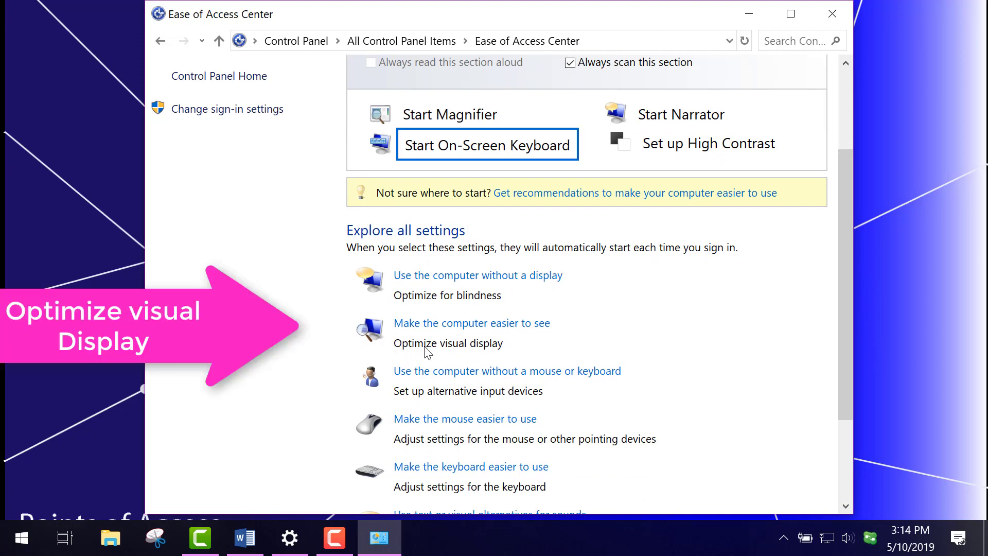
# Open 'Make the computer easier to see' and Ease of Access settings, then enable High Contrast
pyautogui.click(415, 320)
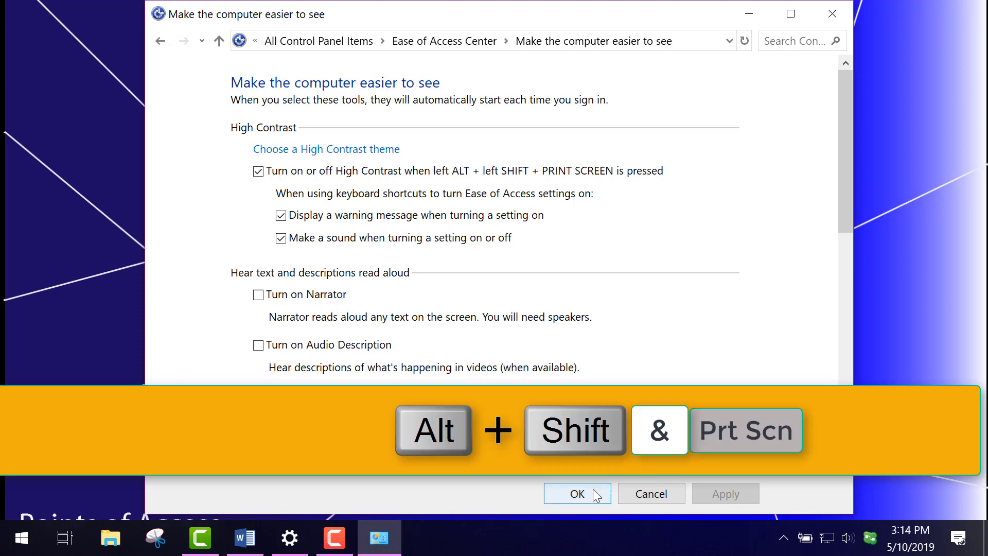
pyautogui.press('super+u')
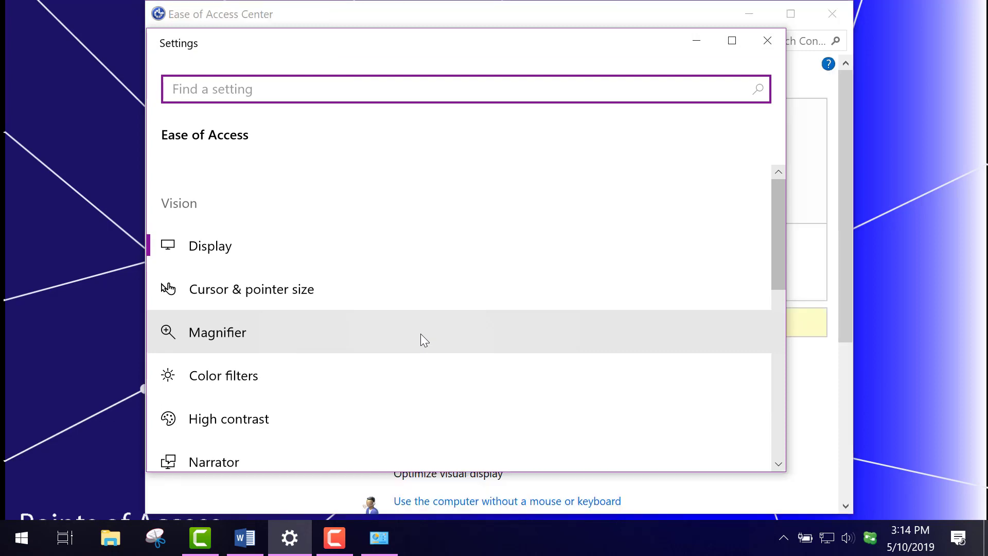
pyautogui.press('shift+alt+Print')
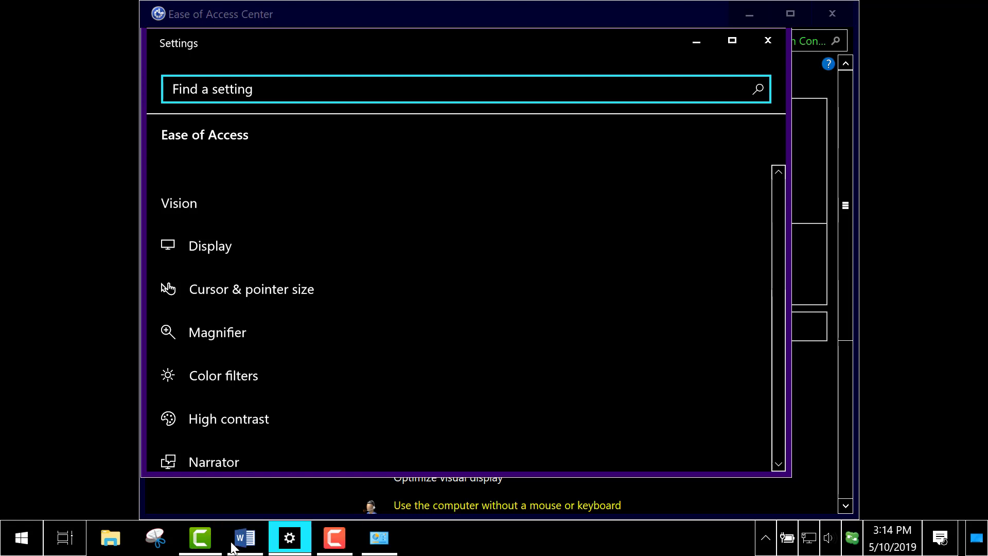
# Bring the Readings Word document forward and scroll through it in High Contrast
pyautogui.click(247, 545)
pyautogui.scroll(-5, 494, 309)
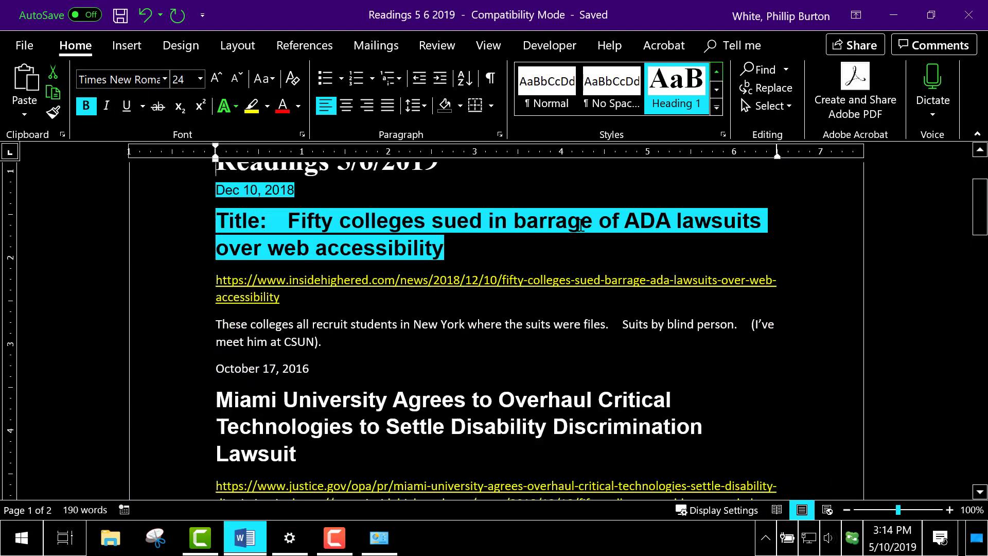
pyautogui.scroll(-5, 494, 329)
pyautogui.scroll(3, 494, 329)
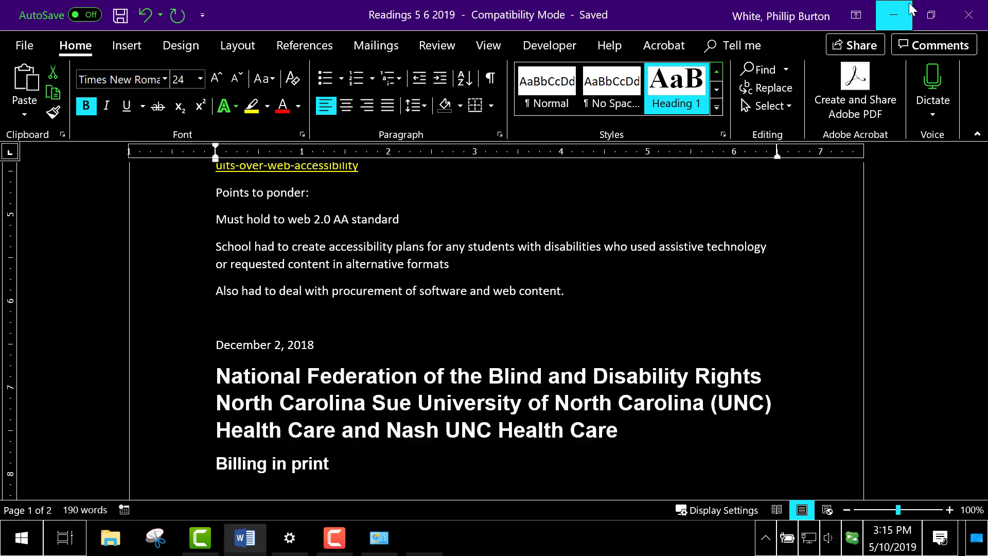
# Turn off High Contrast, then zoom the Wikipedia page to 150% and back to 100%
pyautogui.press('alt+shift+Print')
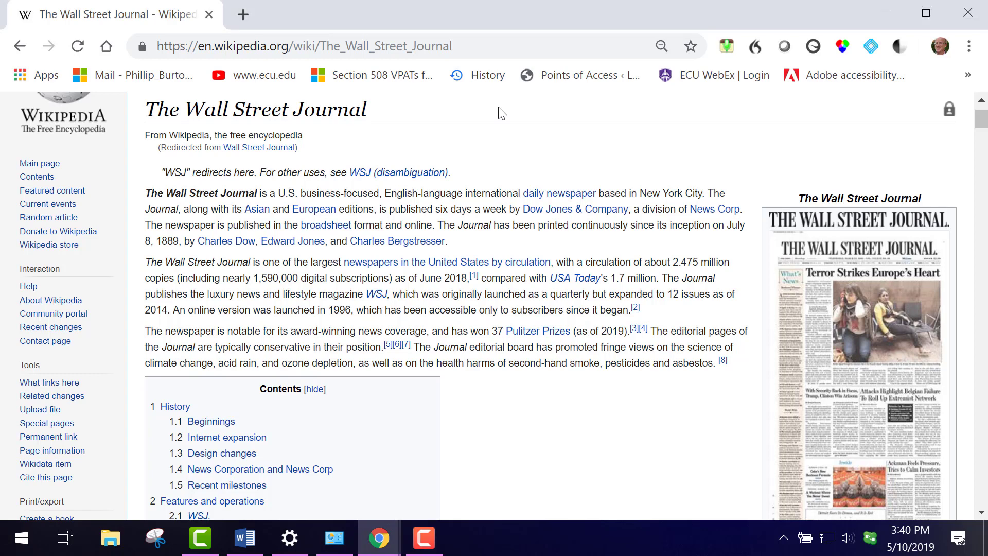
pyautogui.hotkey('ctrl', '+')
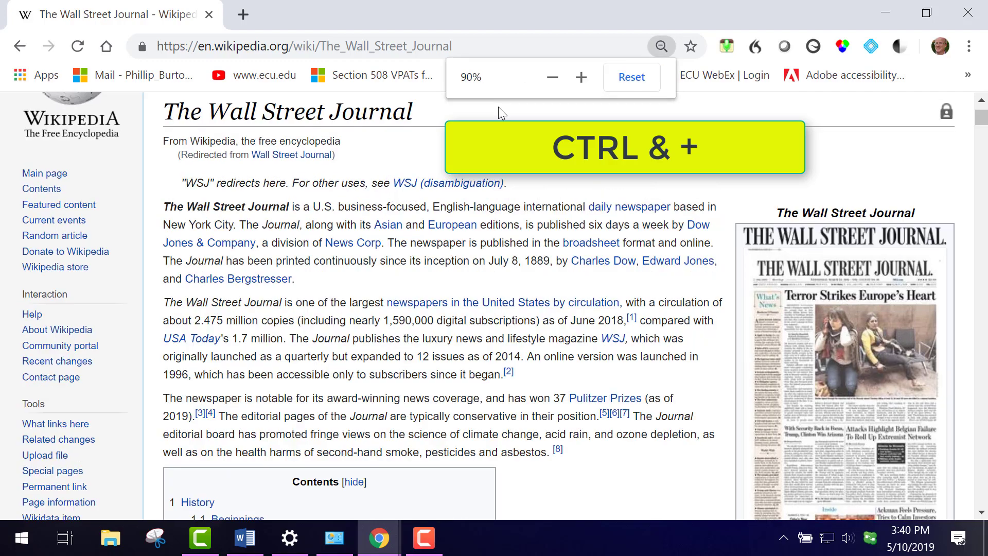
pyautogui.hotkey('ctrl', '+')
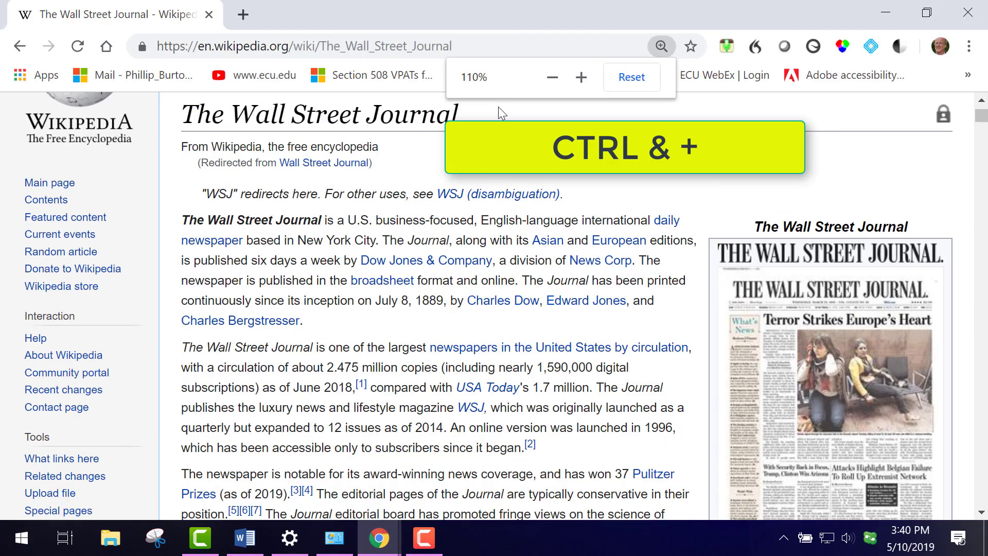
pyautogui.hotkey('ctrl', '+')
pyautogui.hotkey('ctrl', '+')
pyautogui.hotkey('ctrl', '+')
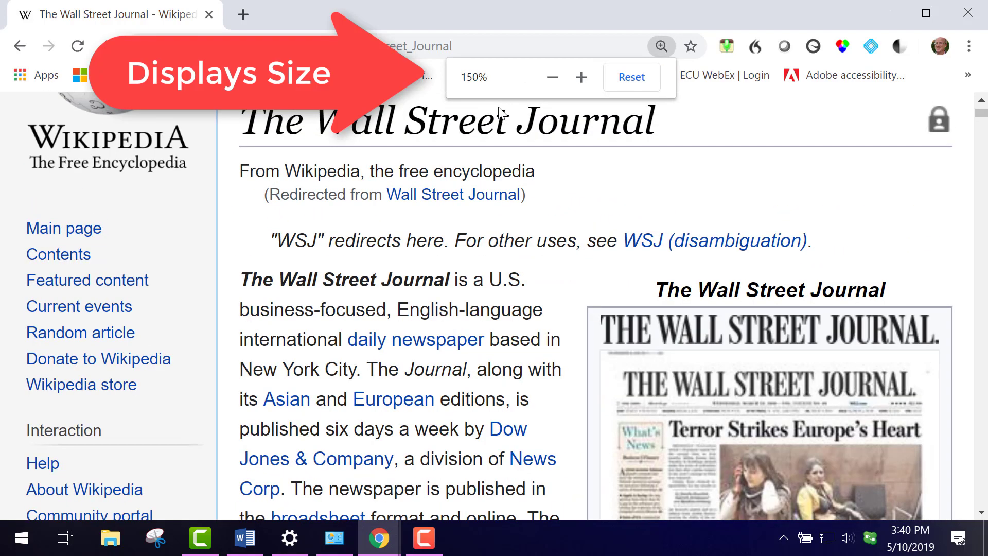
pyautogui.hotkey('ctrl', '+')
pyautogui.hotkey('ctrl', '-')
pyautogui.hotkey('ctrl', '-')
pyautogui.hotkey('ctrl', '-')
pyautogui.hotkey('ctrl', '-')
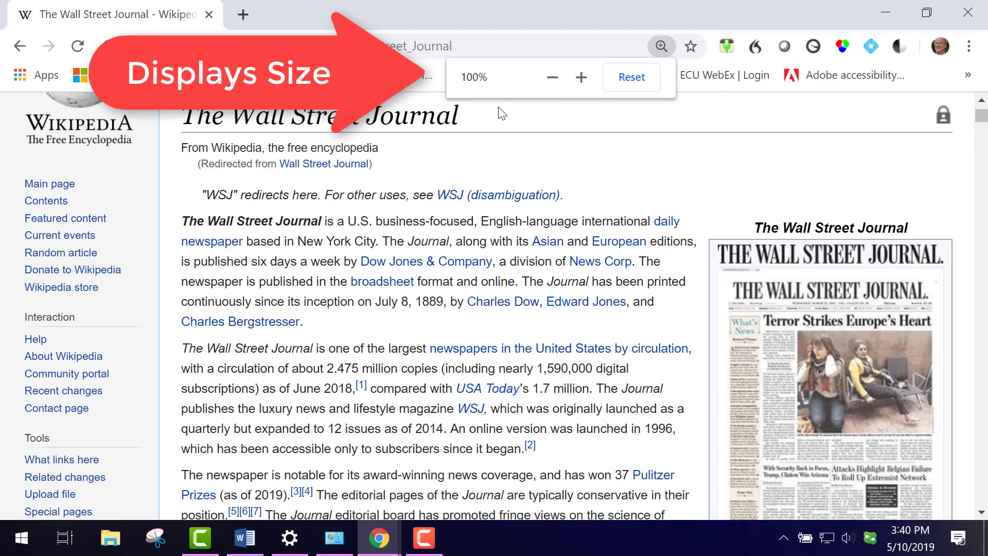
pyautogui.hotkey('ctrl', '+')
pyautogui.hotkey('ctrl', '-')
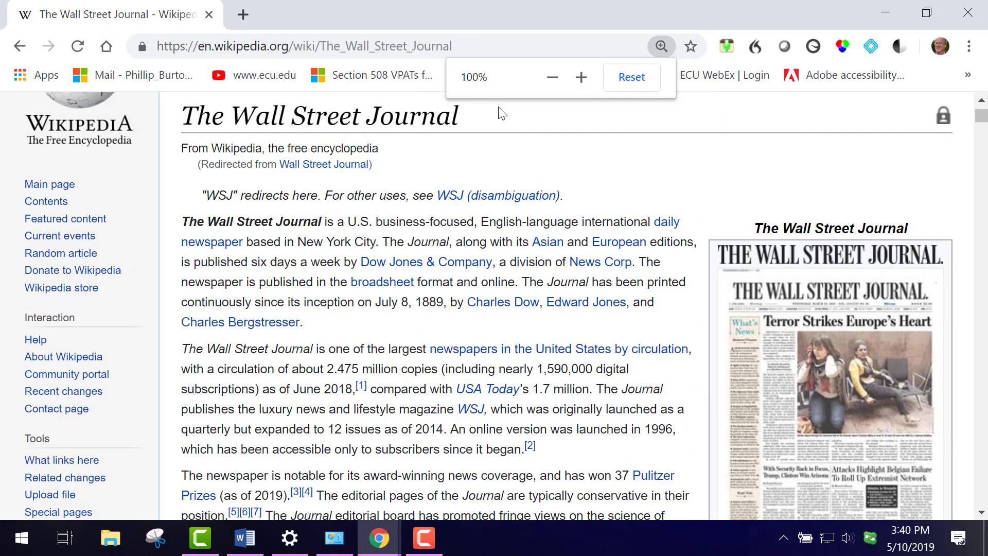
# Enable the High Contrast extension on Wikipedia, trying Inverted Grayscale and Inverted Color before settling on Increased Contrast
pyautogui.click(901, 46)
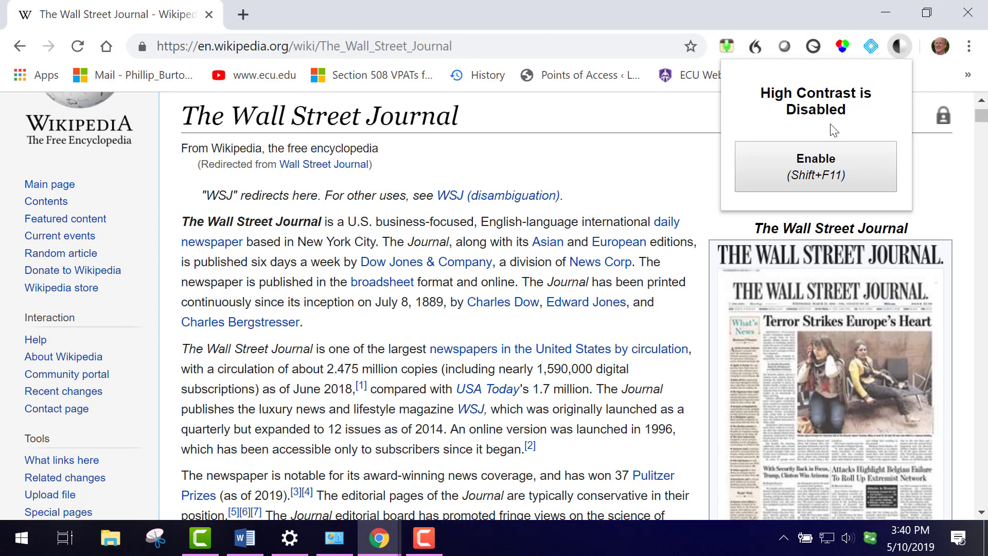
pyautogui.click(816, 167)
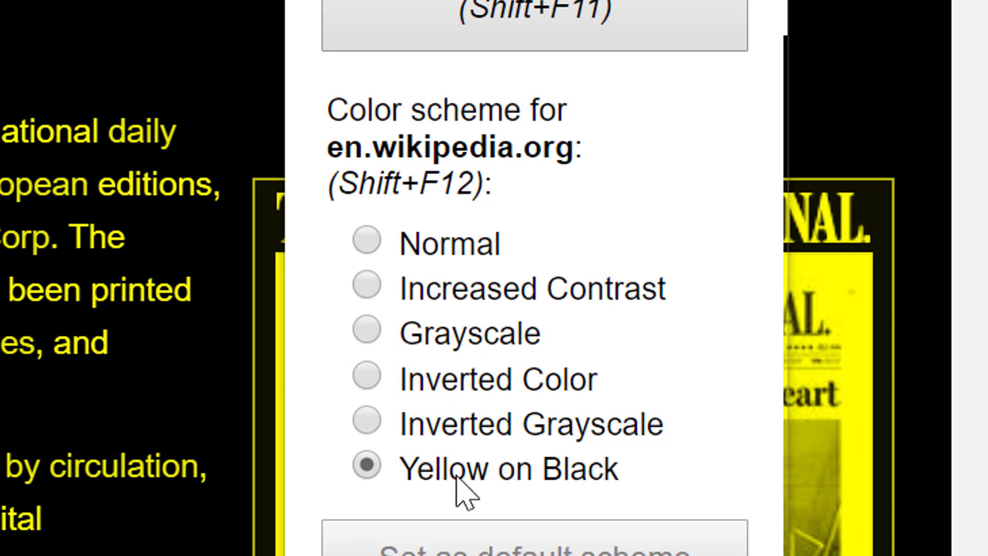
pyautogui.click(363, 423)
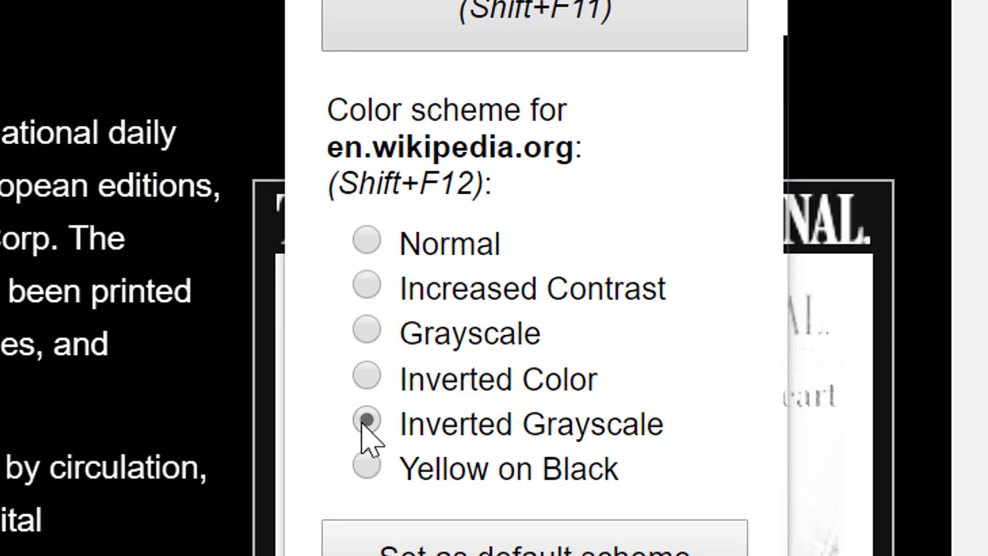
pyautogui.click(369, 377)
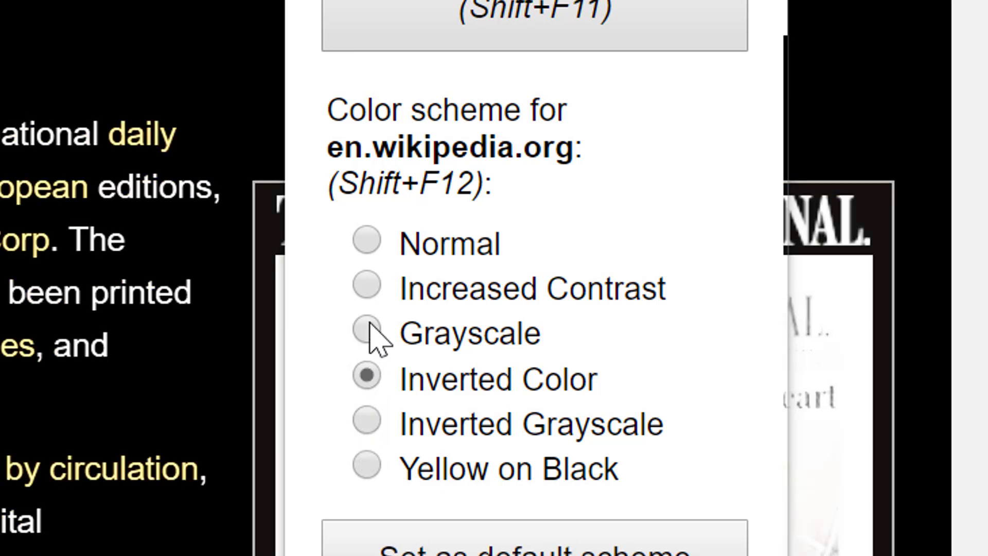
pyautogui.click(366, 292)
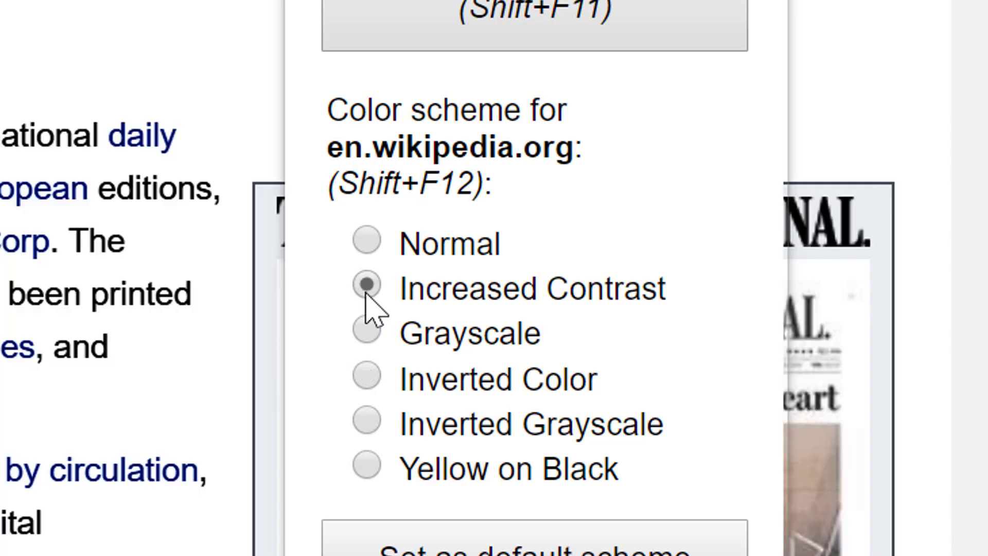